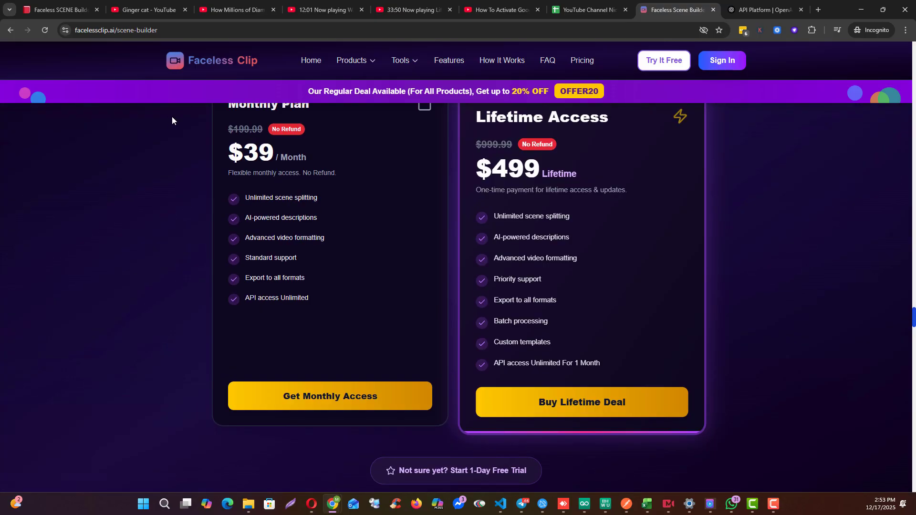
- Open the Scene Builder Automation product page and find its pricing plans
click(351, 60)
click(397, 143)
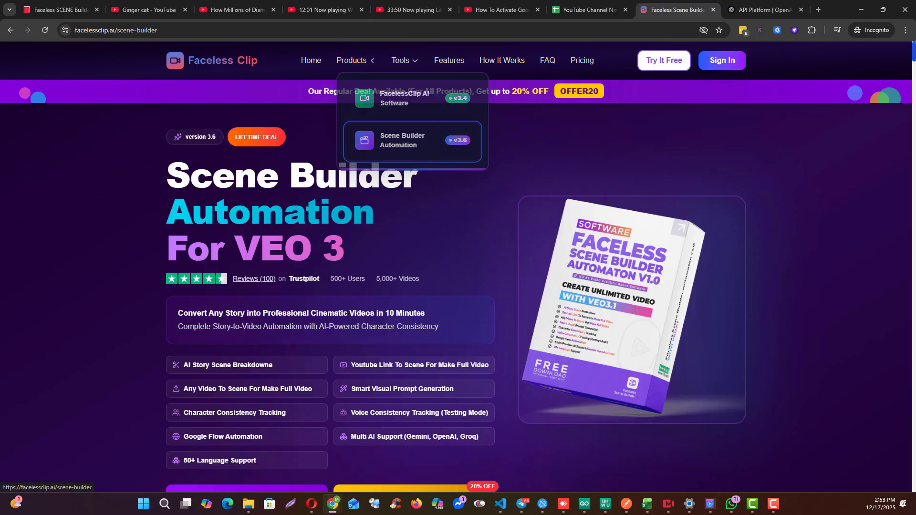
scroll(204, 254, down, 10)
scroll(136, 150, down, 15)
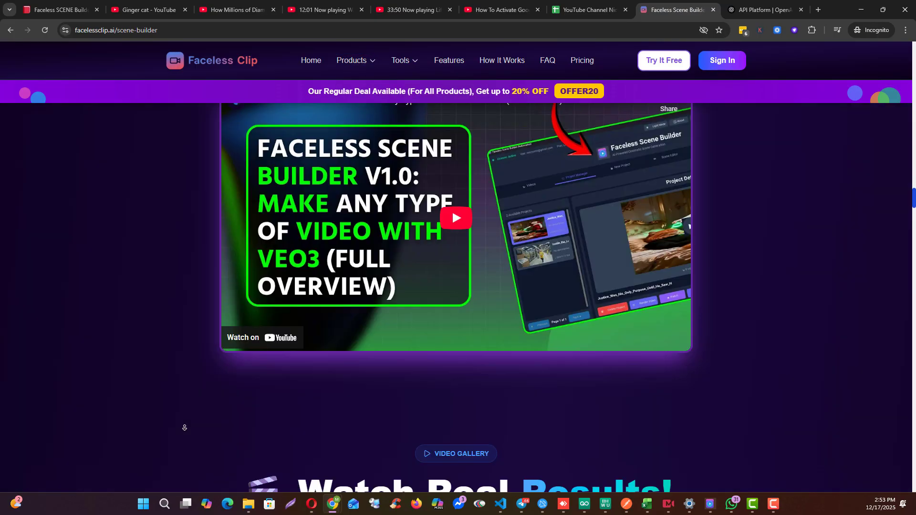
scroll(157, 350, up, 8)
scroll(346, 379, up, 12)
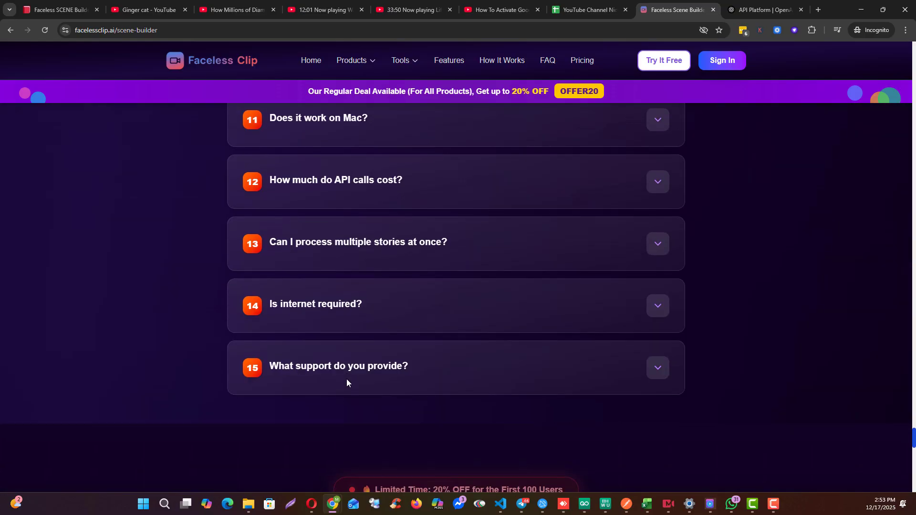
scroll(347, 378, up, 15)
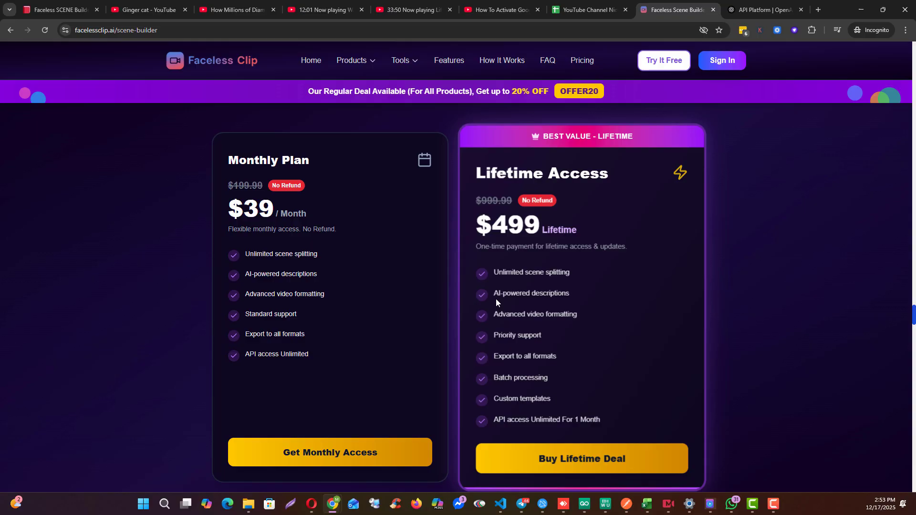
- Review the features and free trial offer listed with the Monthly Plan and Lifetime Access plan
drag(494, 293, 576, 296)
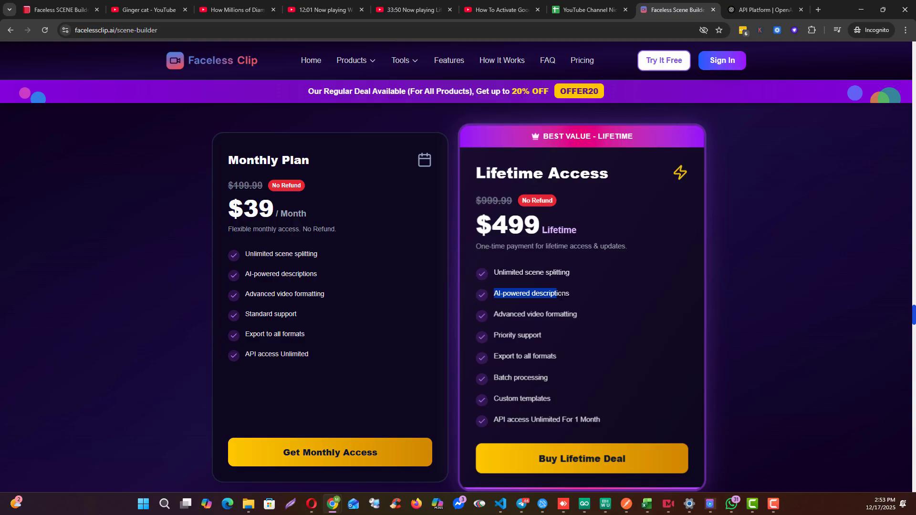
click(559, 302)
scroll(553, 328, down, 3)
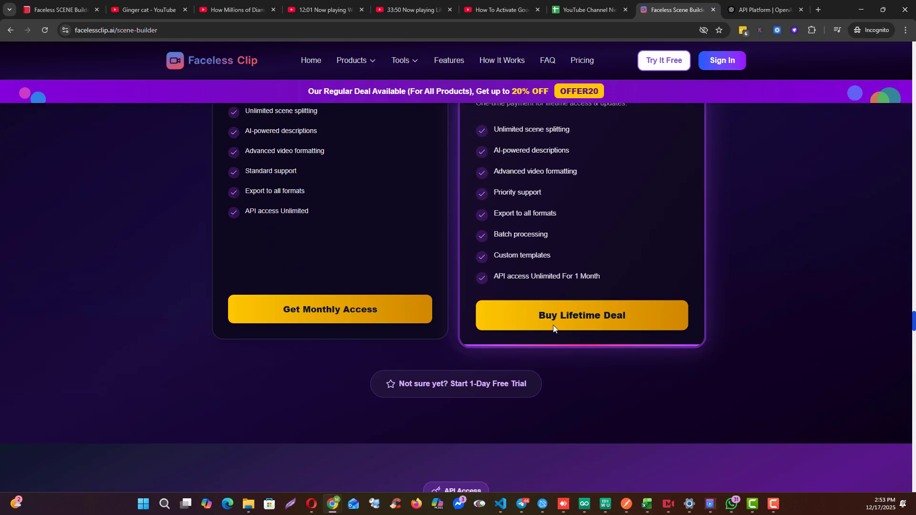
scroll(547, 337, down, 5)
scroll(488, 387, up, 5)
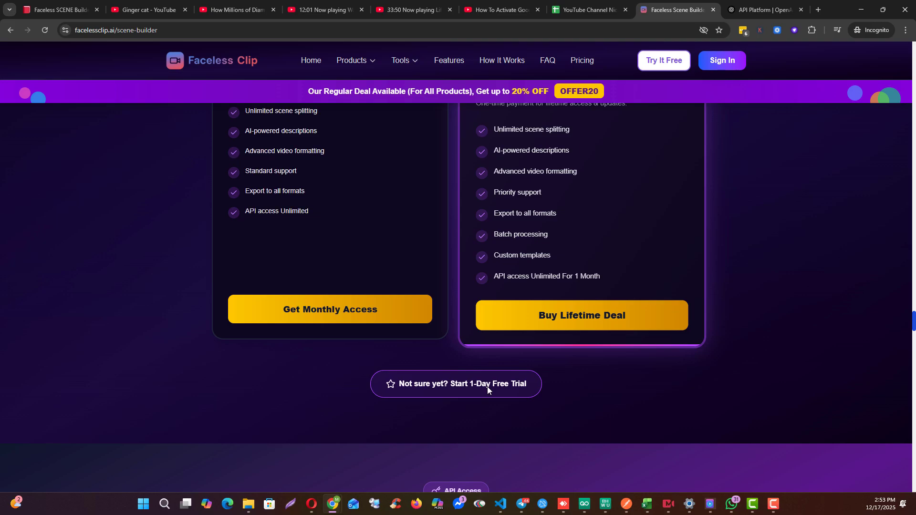
scroll(488, 387, up, 4)
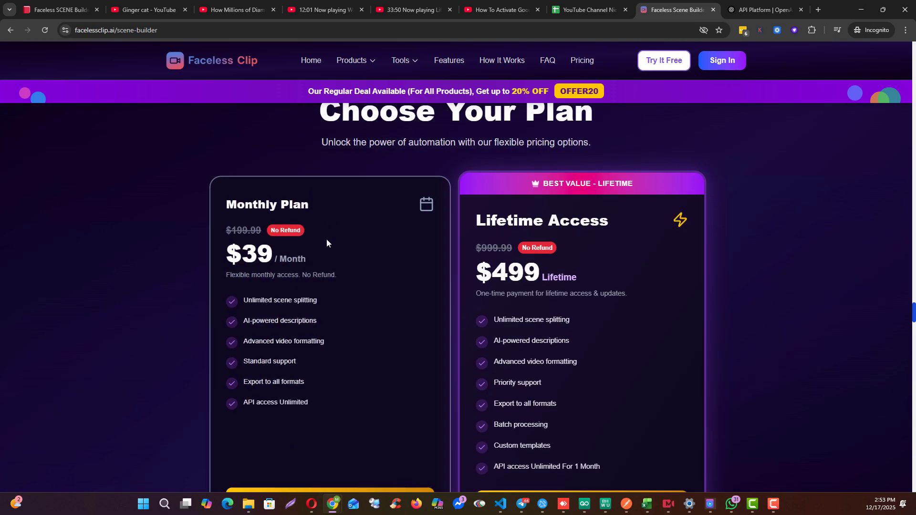
- Check where buying the monthly plan leads, return to the pricing plans and dismiss the tutorial video popup
scroll(326, 243, down, 2)
click(319, 406)
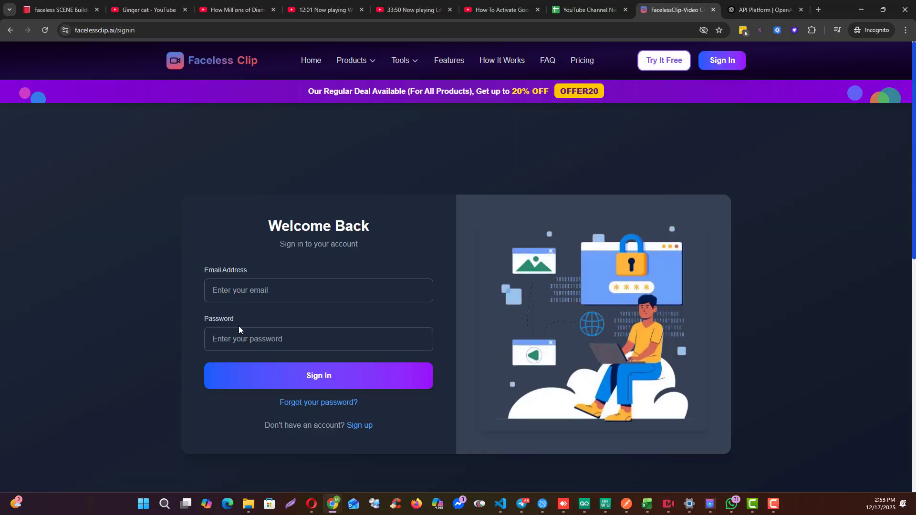
click(11, 30)
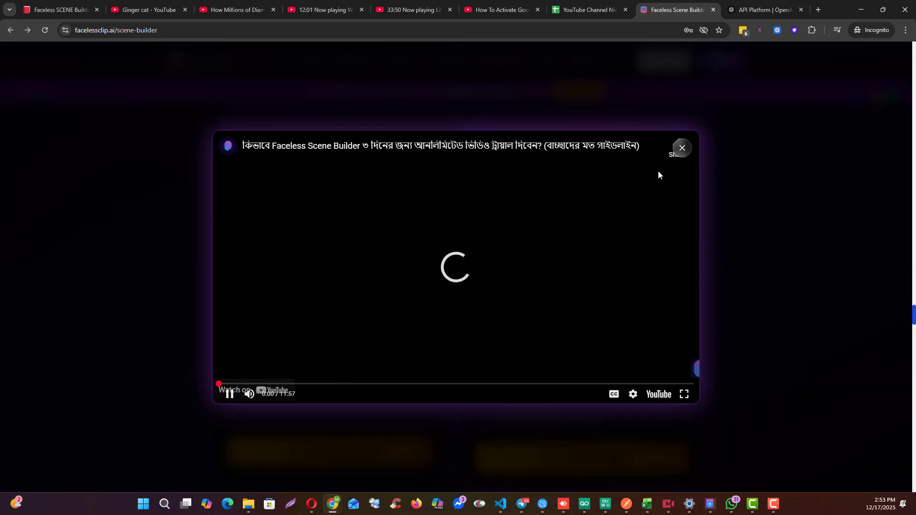
click(681, 147)
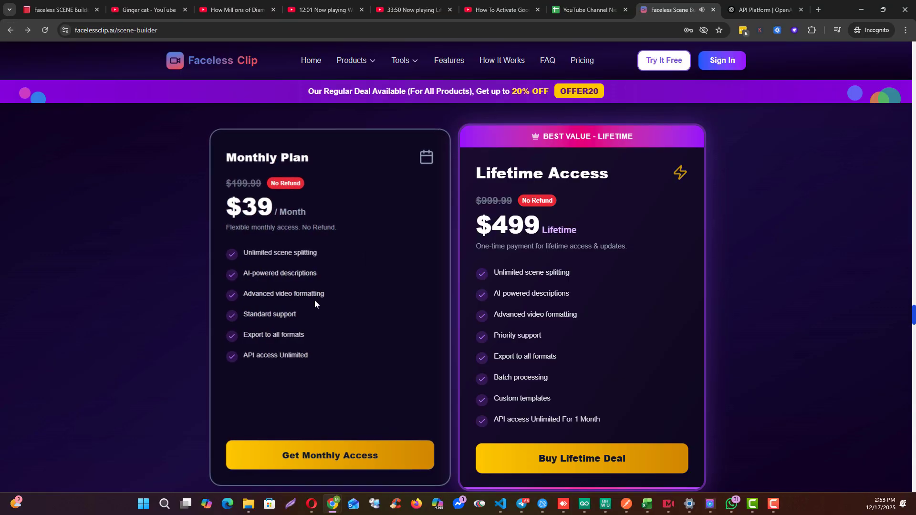
- Review the FacelessClipAI API subscription plan below the product pricing
scroll(397, 308, down, 8)
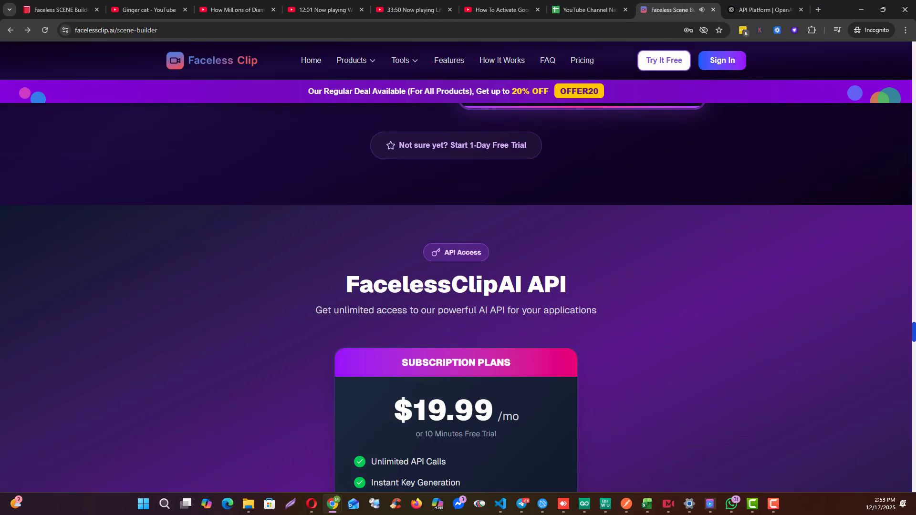
scroll(373, 311, up, 6)
scroll(459, 300, down, 4)
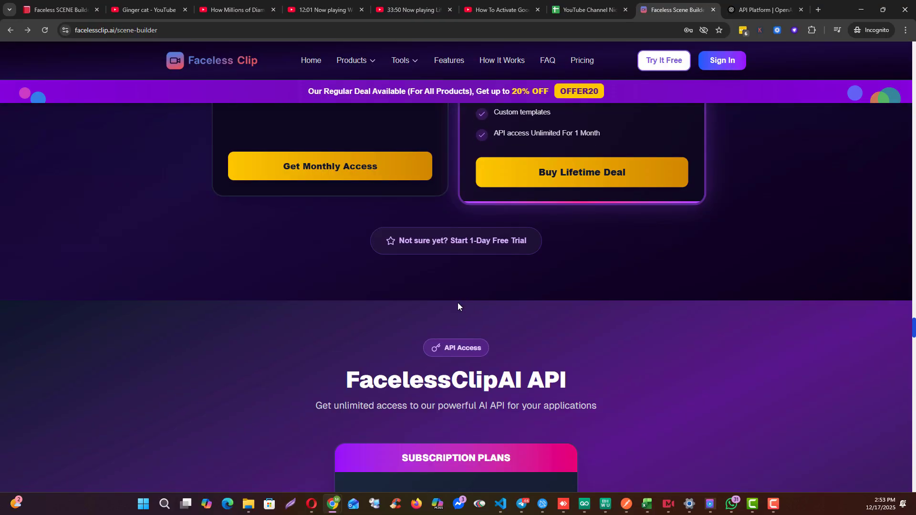
scroll(458, 306, down, 4)
scroll(382, 305, down, 2)
scroll(334, 296, up, 2)
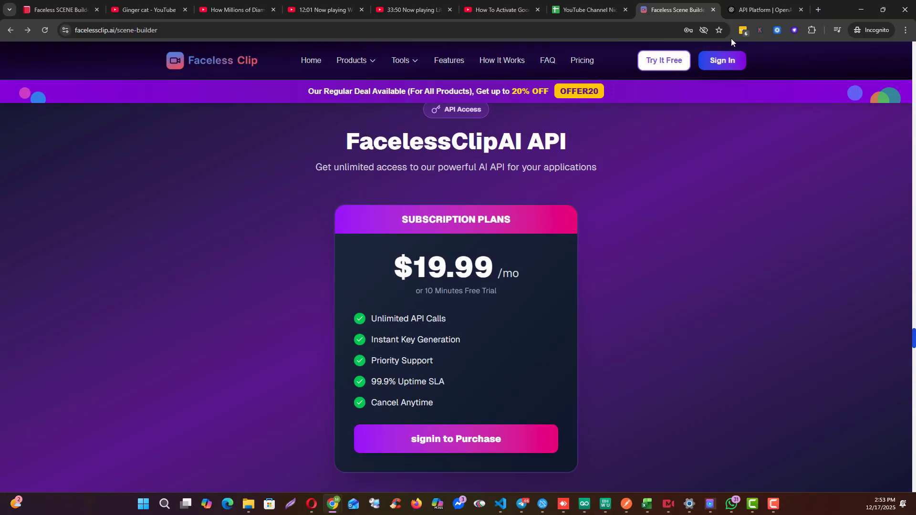
- Switch to the browser window with the Scene Builder license dashboard and inspect the FacelessClip API Keys section
mouse_move(330, 495)
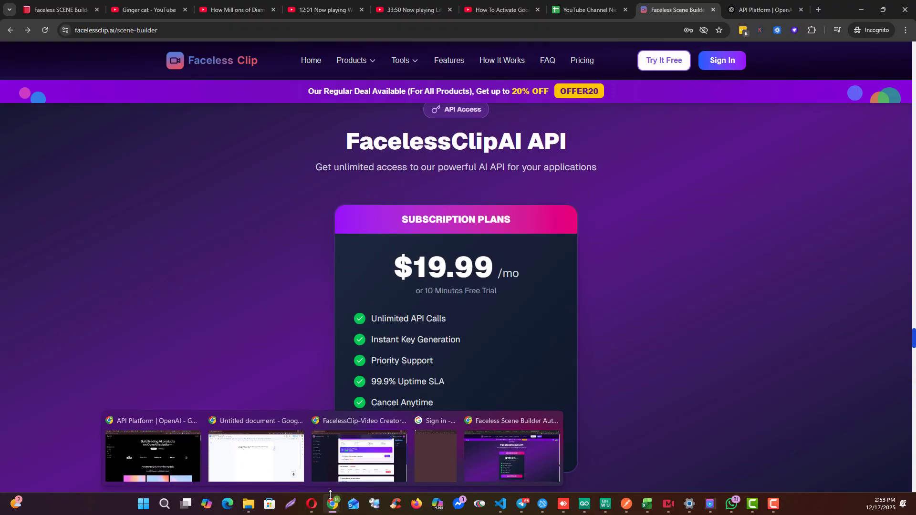
mouse_move(315, 511)
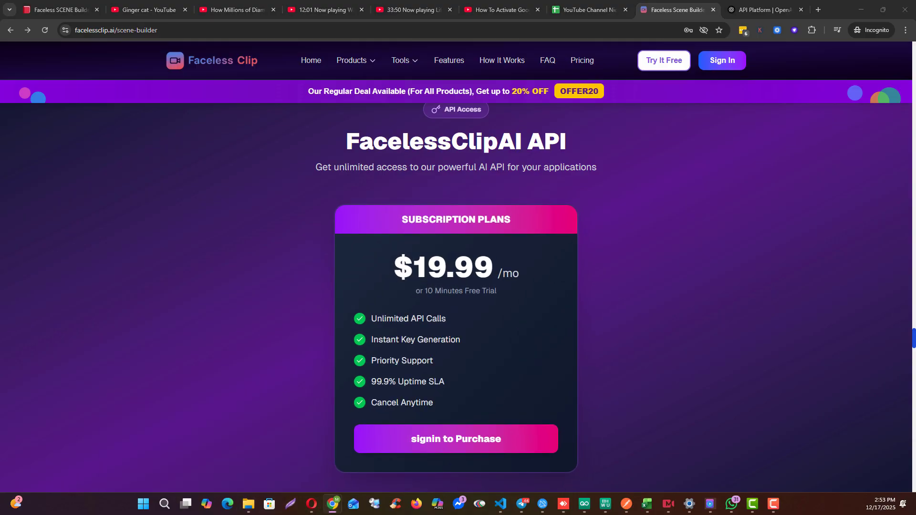
drag(915, 178, 676, 178)
double_click(675, 171)
scroll(418, 318, up, 4)
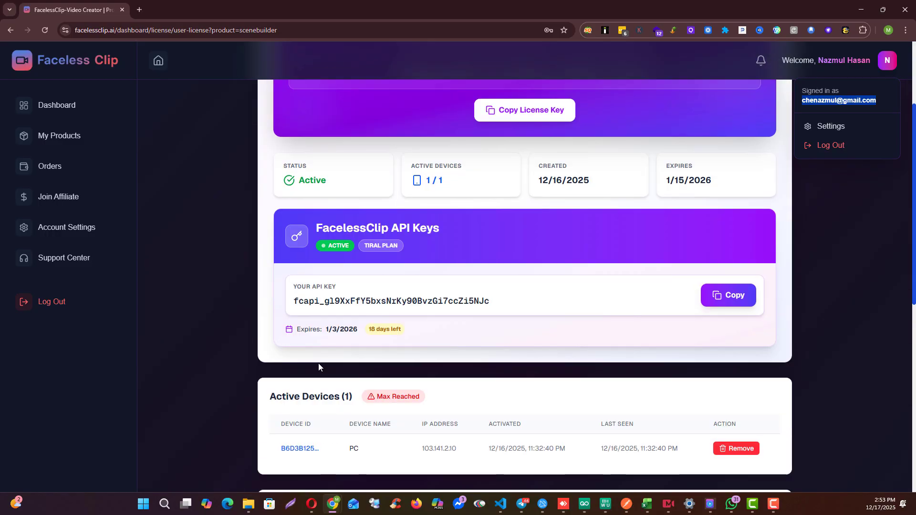
scroll(319, 362, down, 3)
drag(292, 302, 493, 301)
click(562, 323)
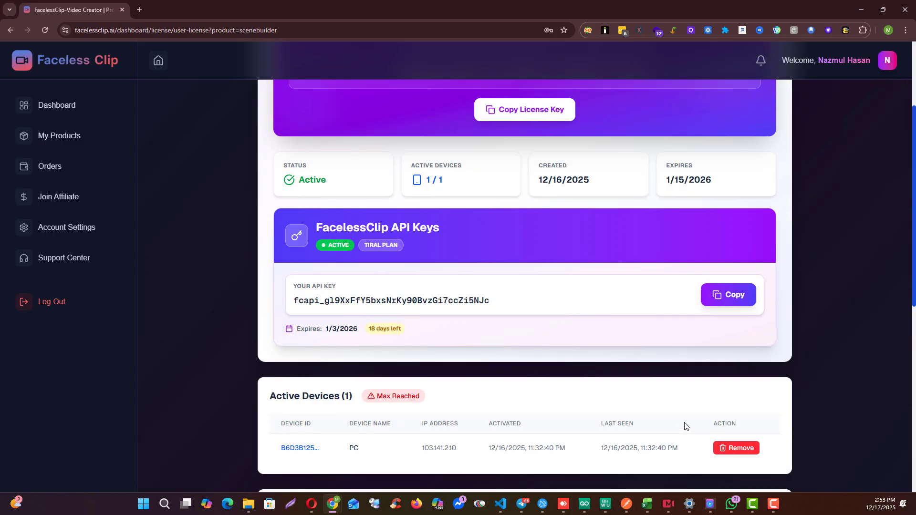
- Switch to the Faceless Scene Builder desktop app, dismiss the Add API Provider dialog and view the FacelessClipAI Subscription settings
click(709, 504)
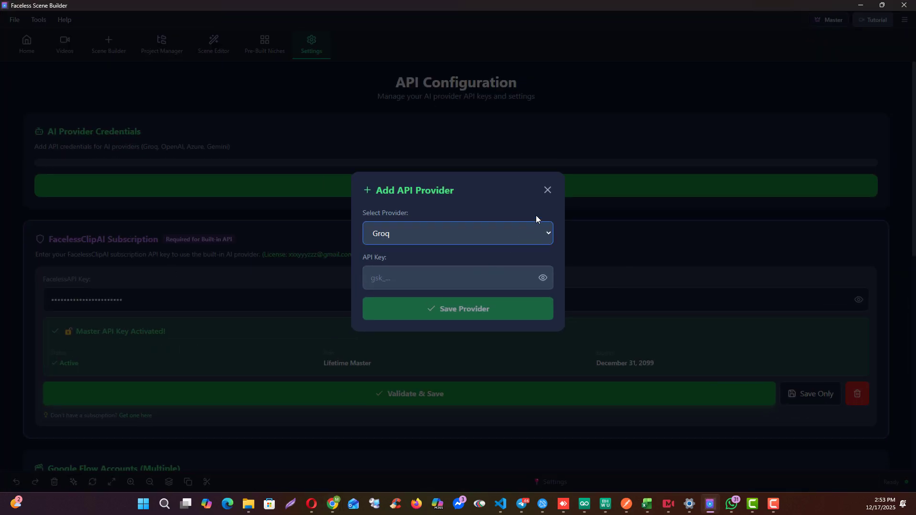
key(Escape)
scroll(187, 262, down, 2)
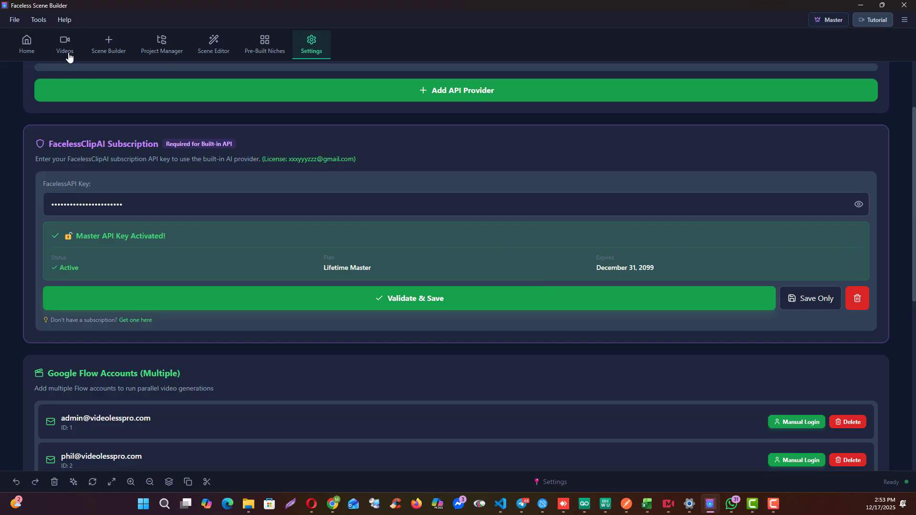
- Open the Scene Builder page and view the AI models available in the Generation Settings
click(109, 48)
scroll(102, 276, down, 7)
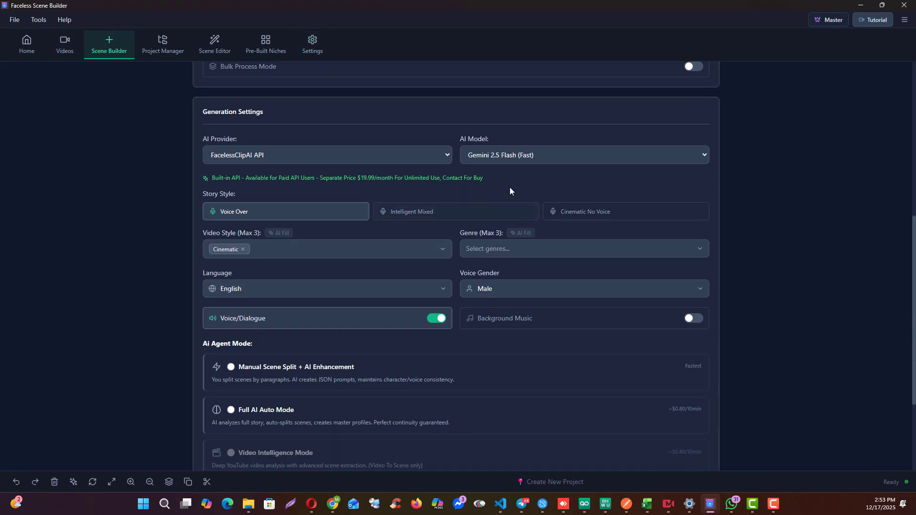
click(534, 155)
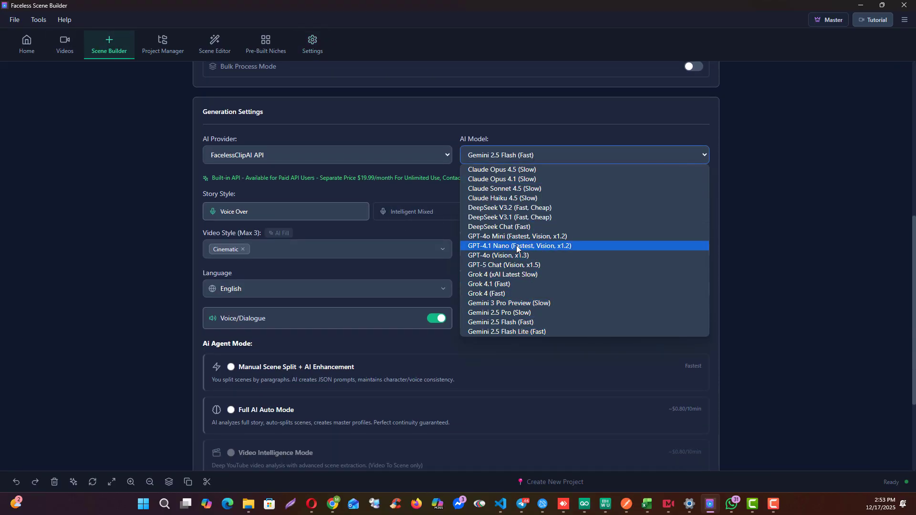
- Turn on Video To Scene and inspect the AI models offered in that mode
scroll(837, 305, up, 7)
click(698, 91)
scroll(654, 215, down, 6)
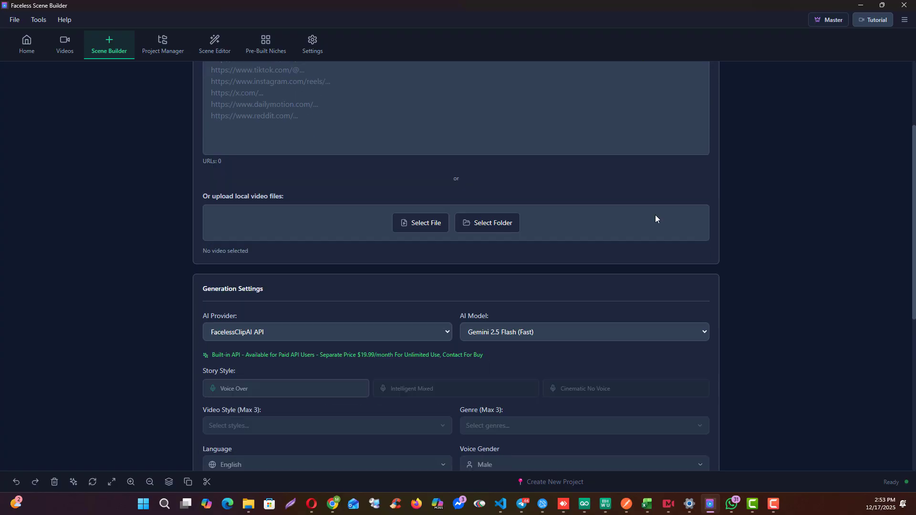
click(526, 277)
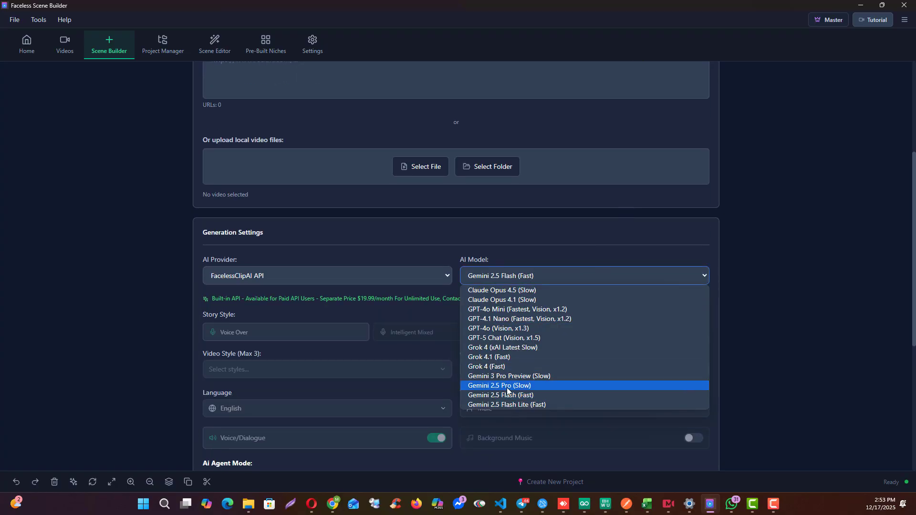
click(745, 282)
- Turn off Video To Scene and browse the AI models offered for story projects by the FacelessClipAI API
scroll(763, 271, up, 8)
click(698, 88)
scroll(716, 387, down, 3)
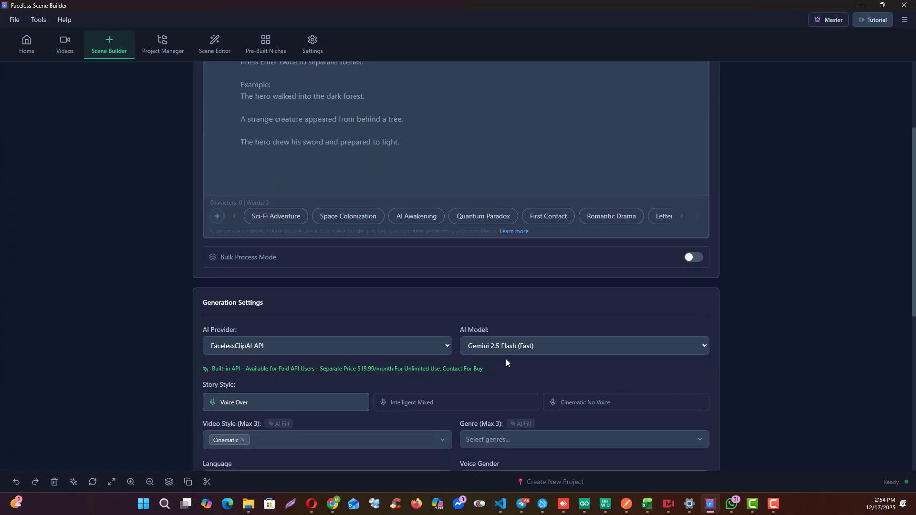
click(492, 349)
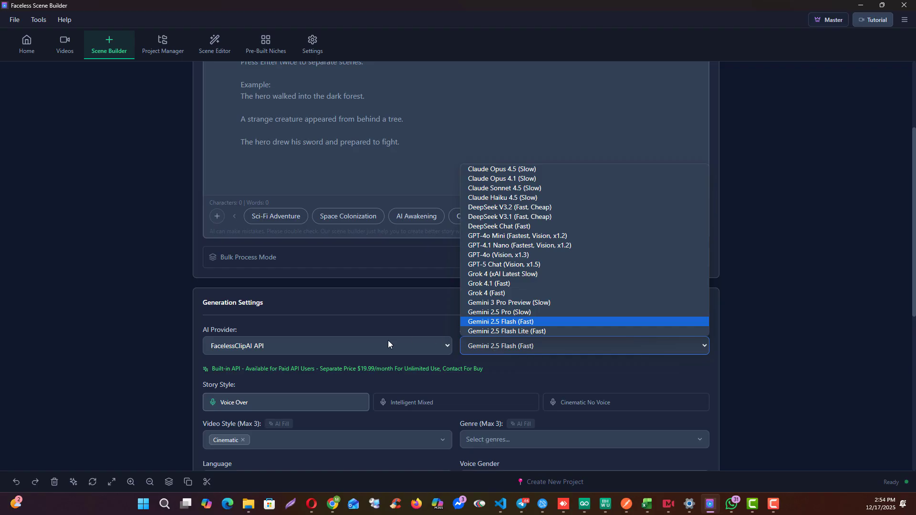
click(417, 353)
click(417, 354)
click(502, 345)
click(377, 328)
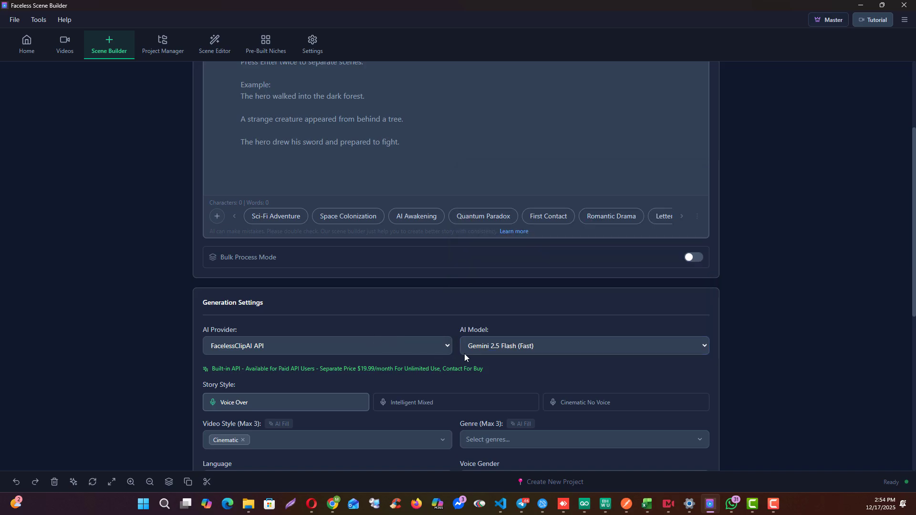
- Choose Gemini 2.5 Flash (Fast) as the AI model
click(428, 350)
click(519, 349)
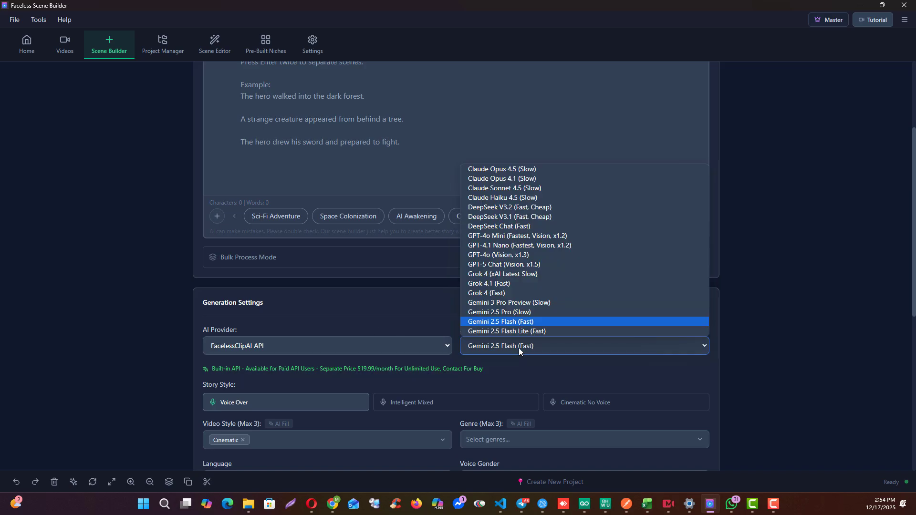
click(514, 324)
- Open the Project Manager and look through the first two pages of existing projects
scroll(267, 200, up, 3)
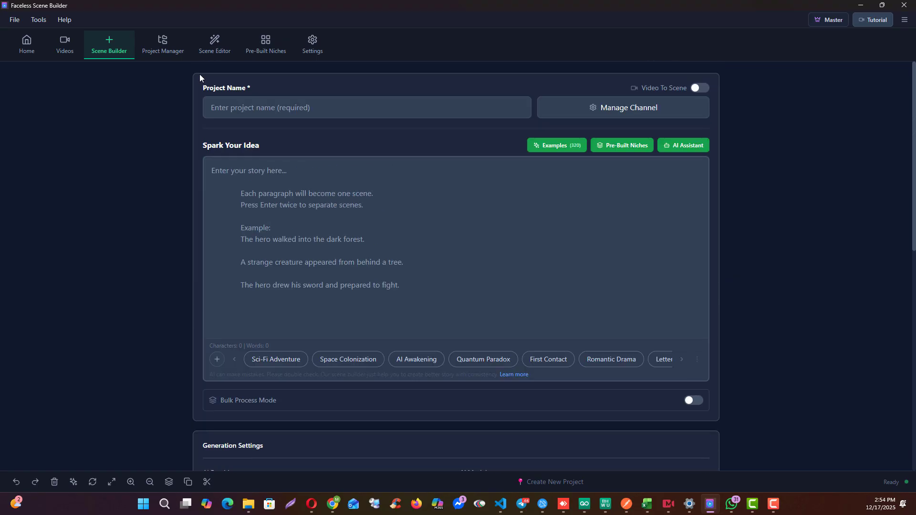
click(166, 56)
scroll(167, 430, down, 3)
click(186, 458)
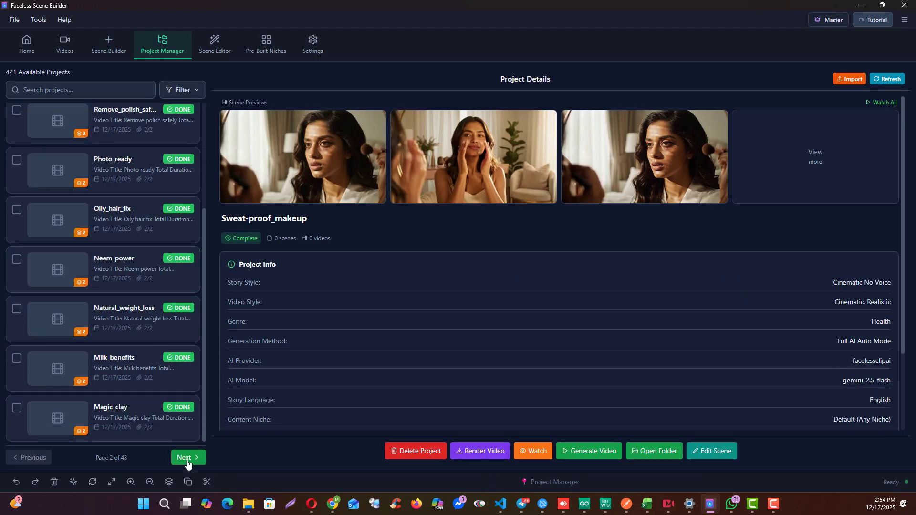
click(30, 459)
scroll(103, 345, up, 3)
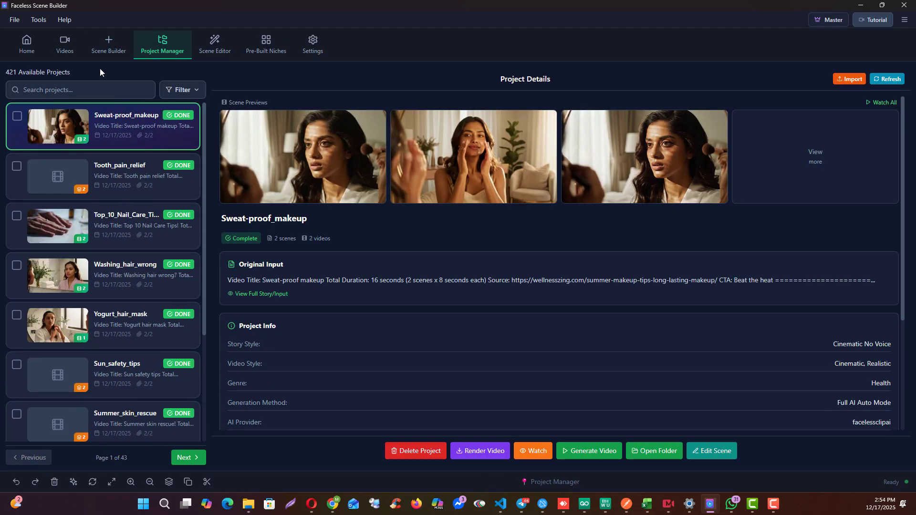
- Return to the Scene Builder page and compare the AI models in the Generation Settings
click(100, 55)
scroll(188, 316, down, 6)
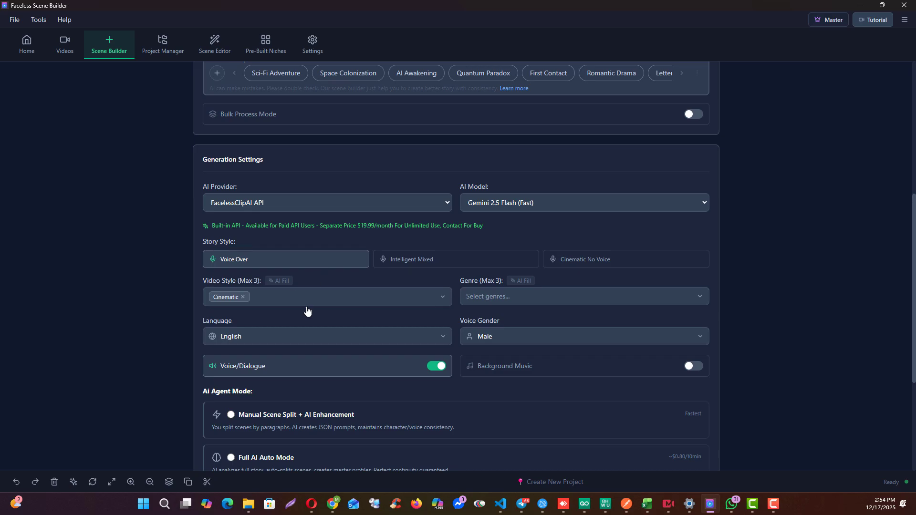
click(534, 204)
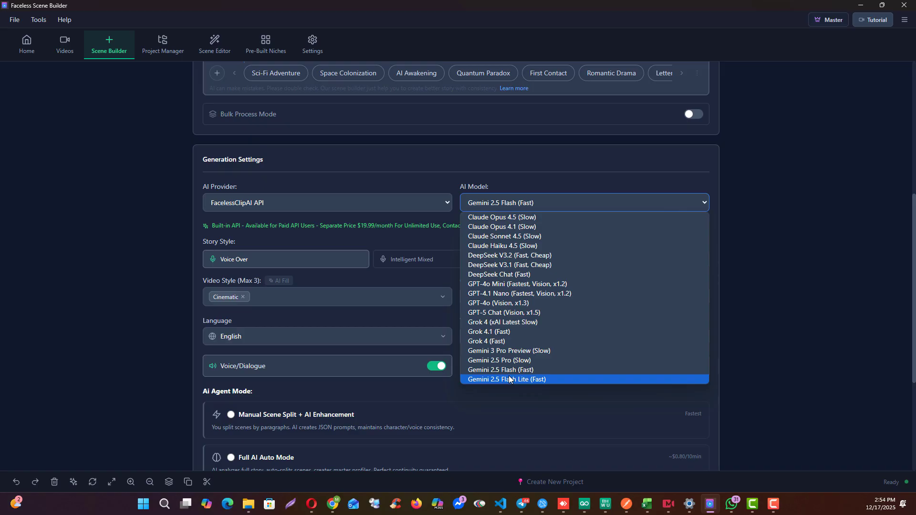
click(119, 243)
click(521, 200)
click(168, 210)
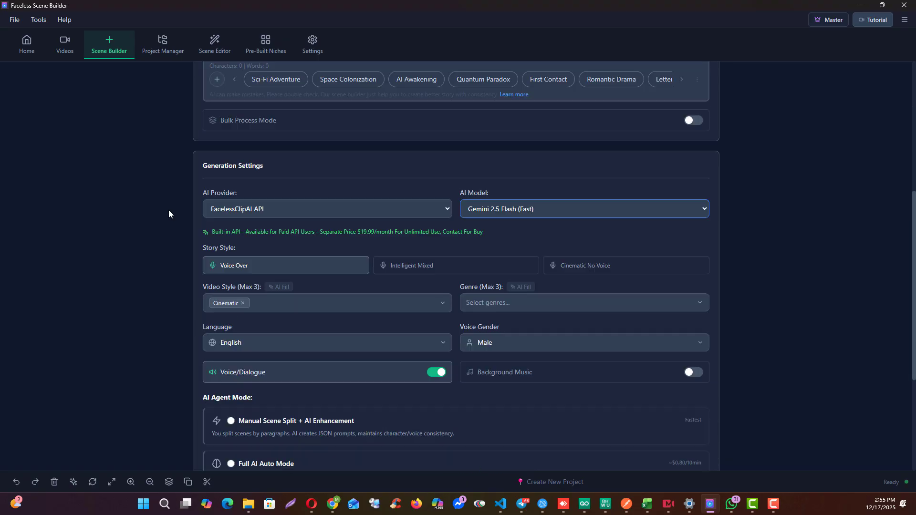
click(500, 209)
click(491, 303)
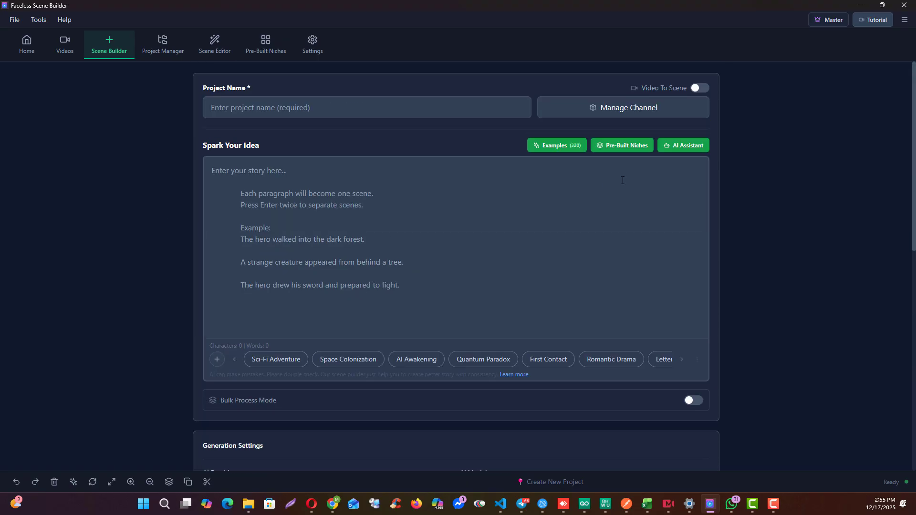
- Switch Video To Scene on and back off, and examine the AI model list for story projects again
click(701, 89)
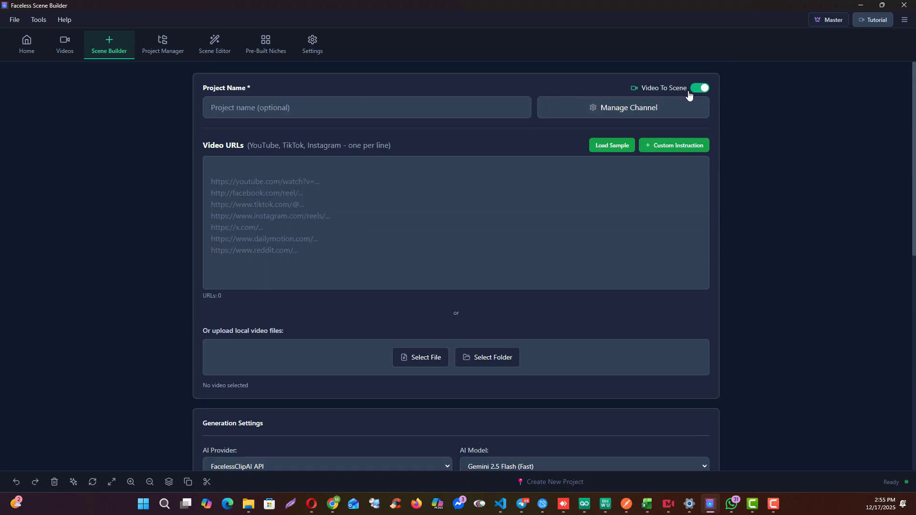
click(701, 88)
scroll(441, 338, down, 5)
click(511, 251)
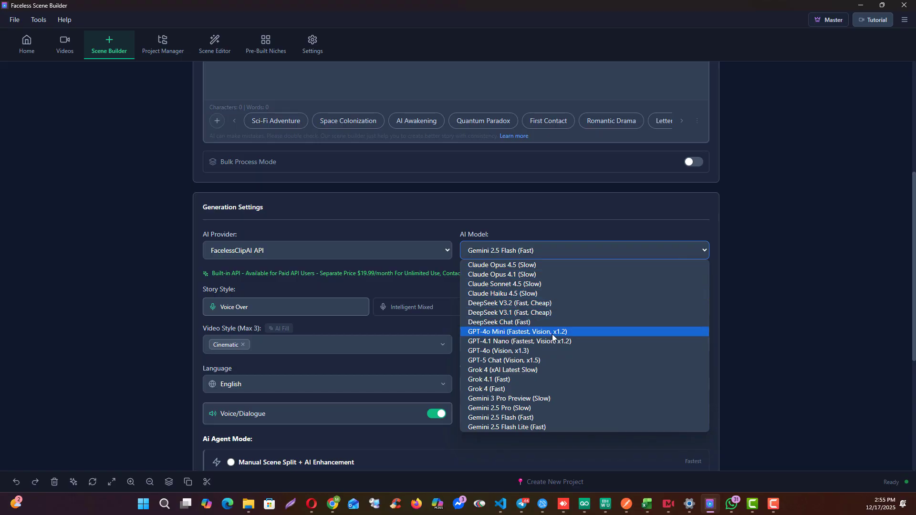
click(816, 298)
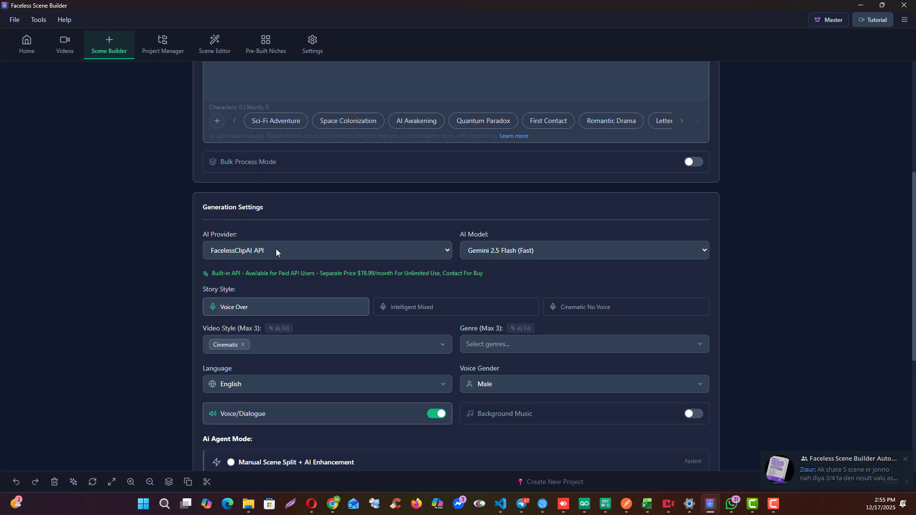
scroll(151, 378, up, 5)
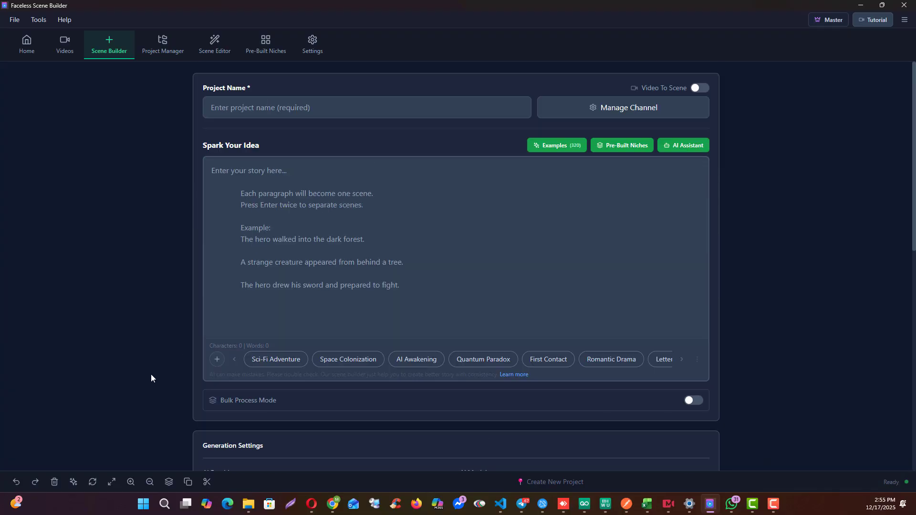